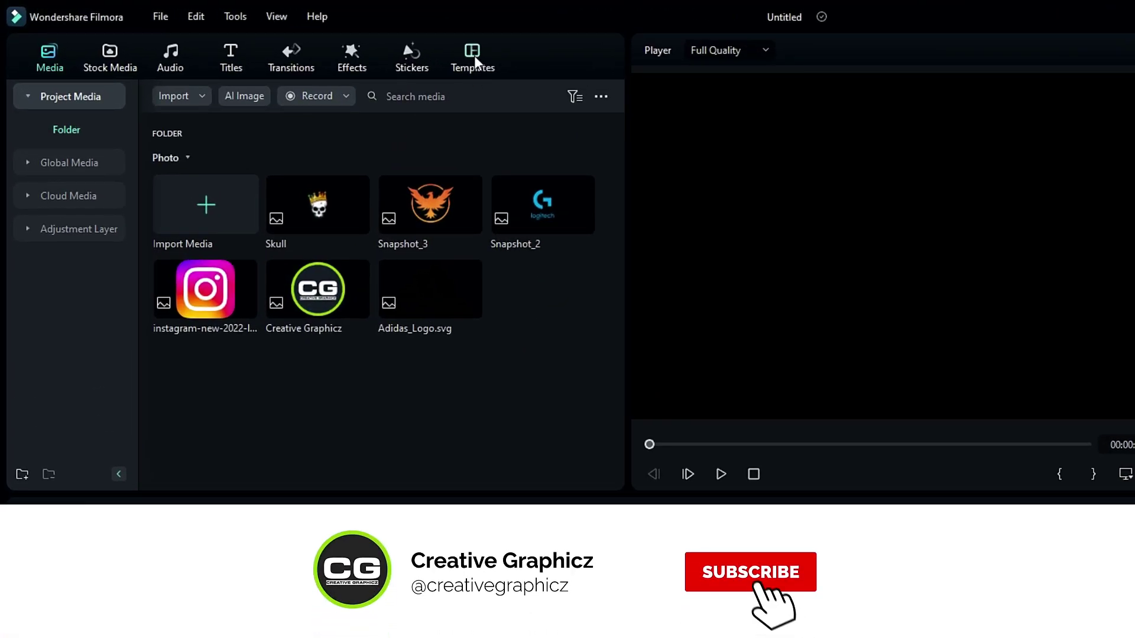
- Browse the Logo Reveal category of Filmora's template library
left_click(474, 56)
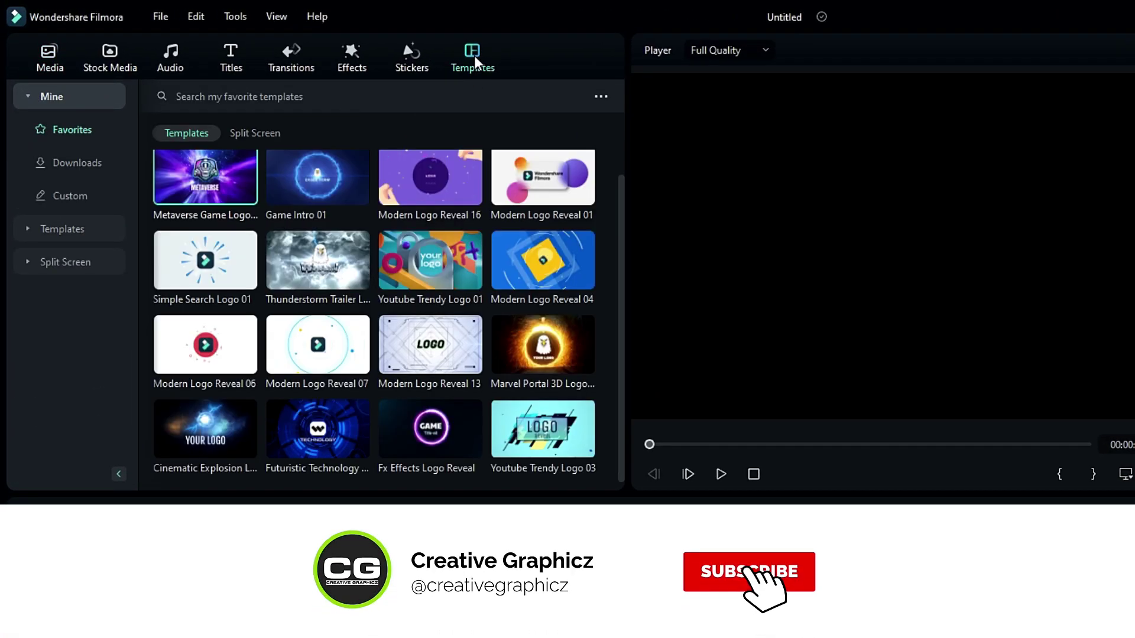
left_click(41, 231)
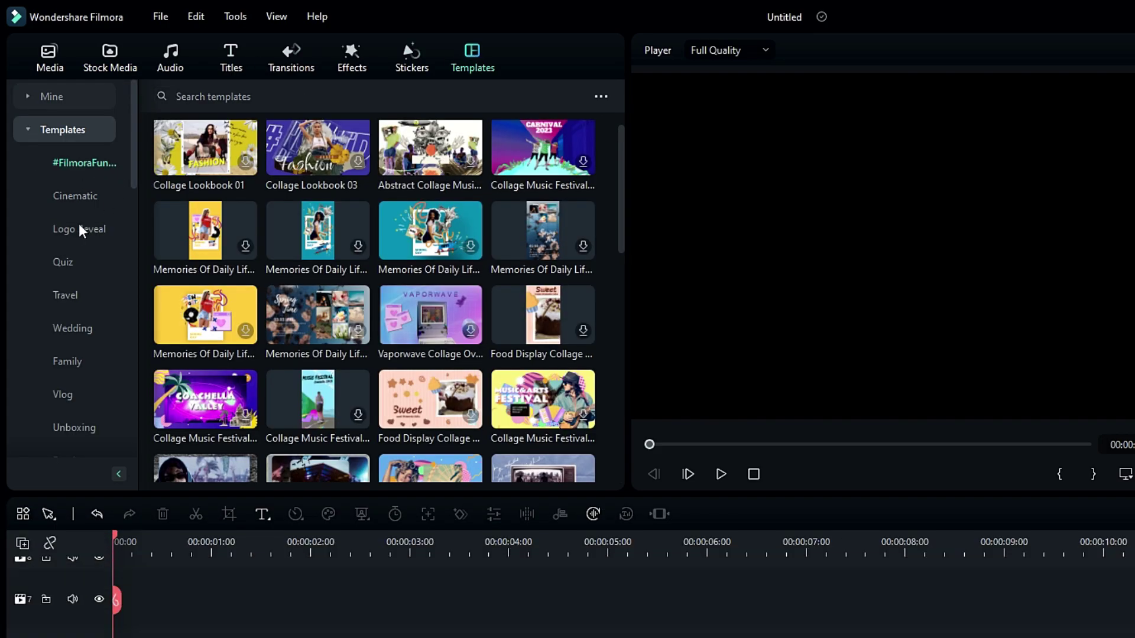
left_click(76, 226)
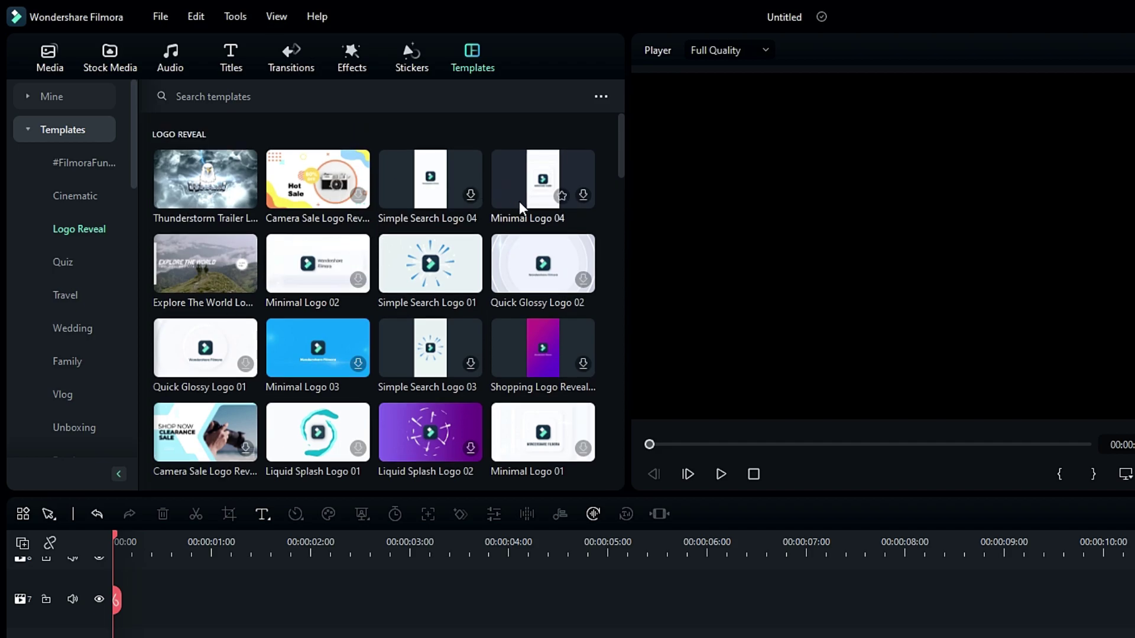
scroll(282, 265, "down", 2)
scroll(282, 264, "down", 2)
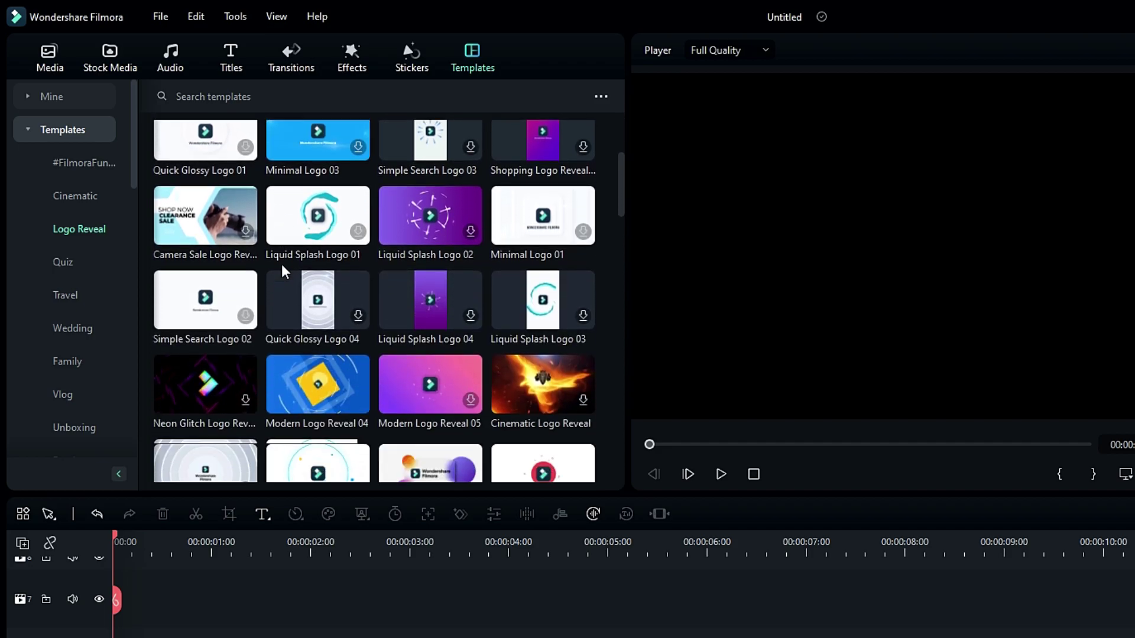
scroll(342, 248, "down", 2)
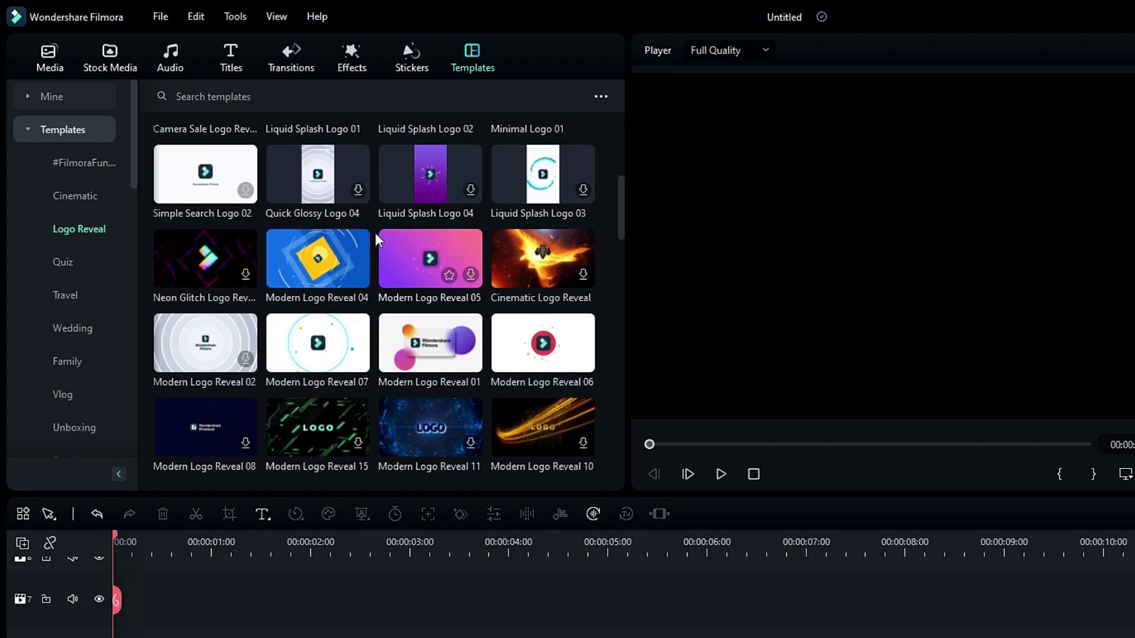
scroll(327, 243, "down", 2)
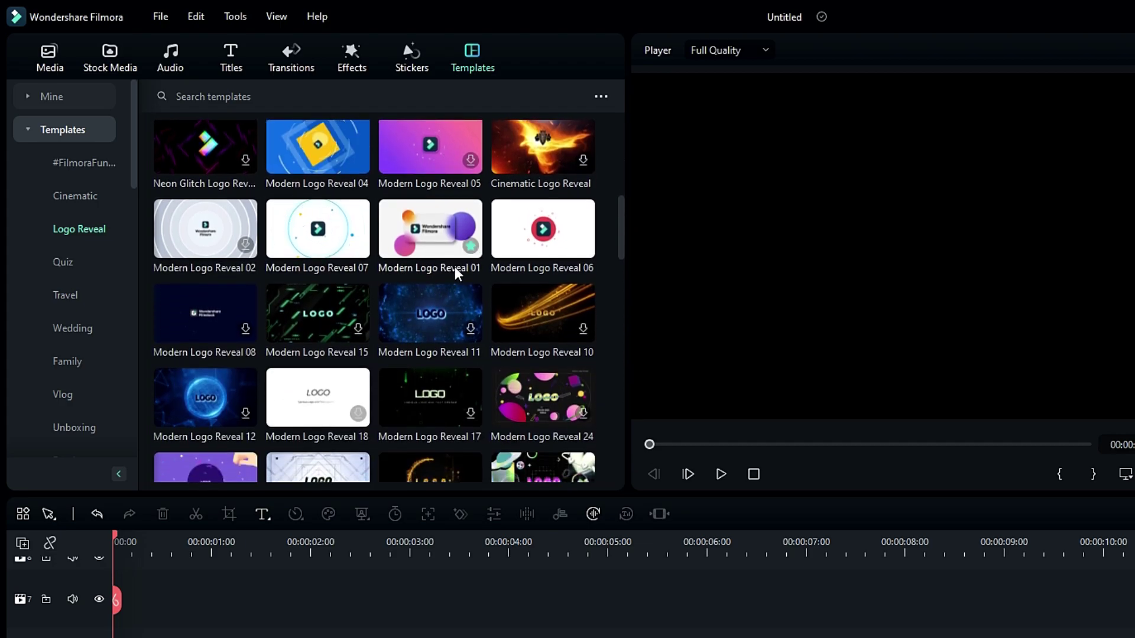
scroll(370, 285, "down", 9)
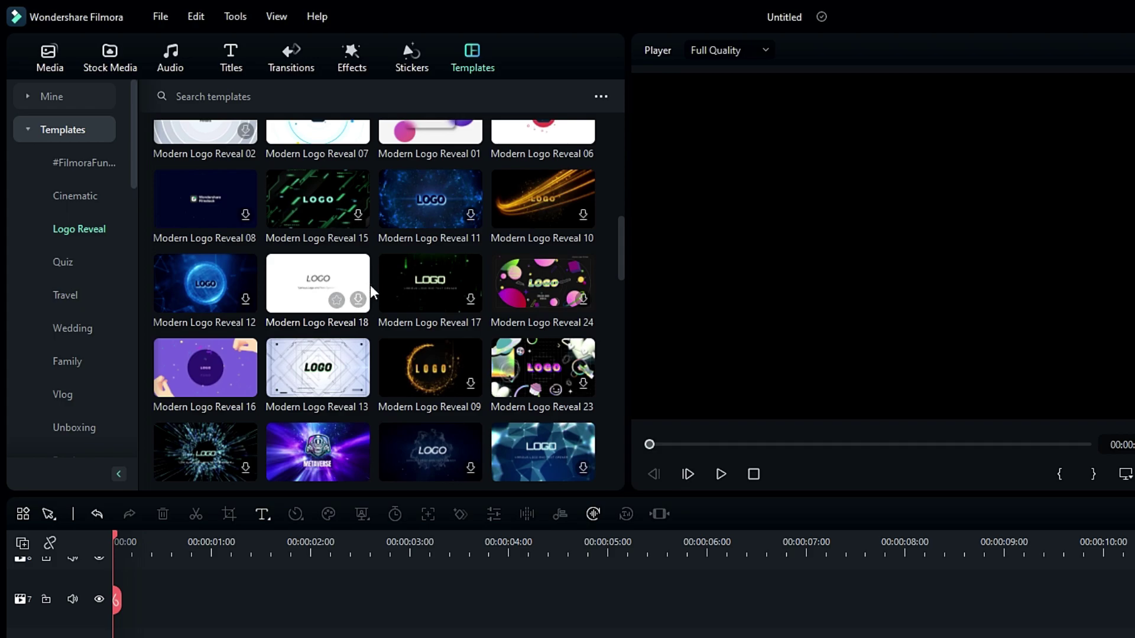
scroll(385, 327, "down", 2)
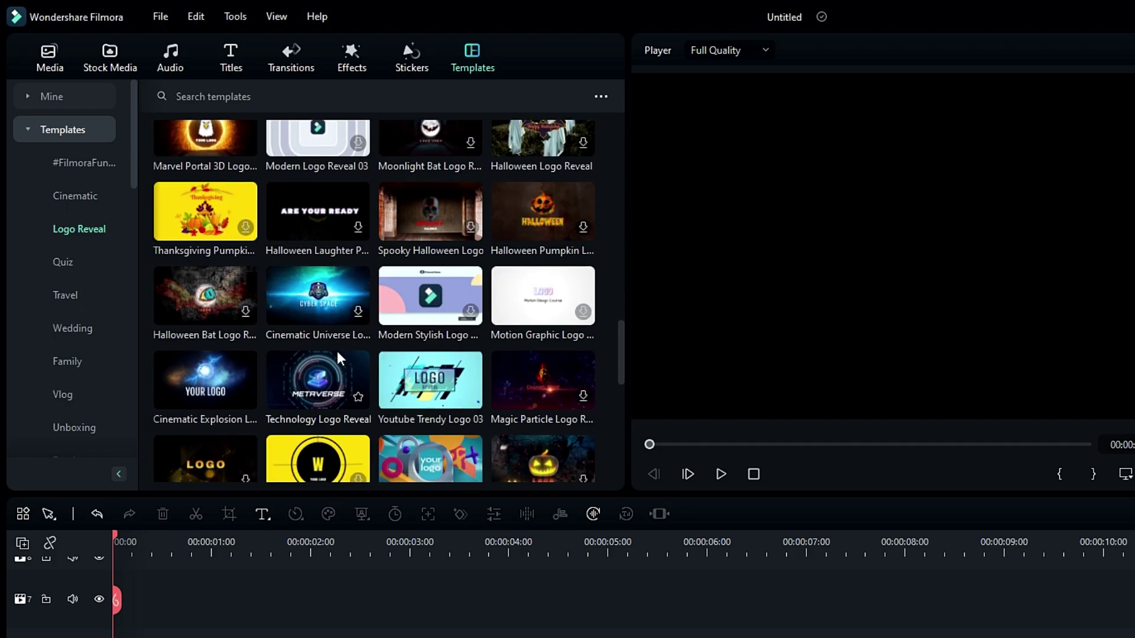
- Show the 20 downloaded templates under Mine > Downloads, metaverse game logo first
left_click(55, 97)
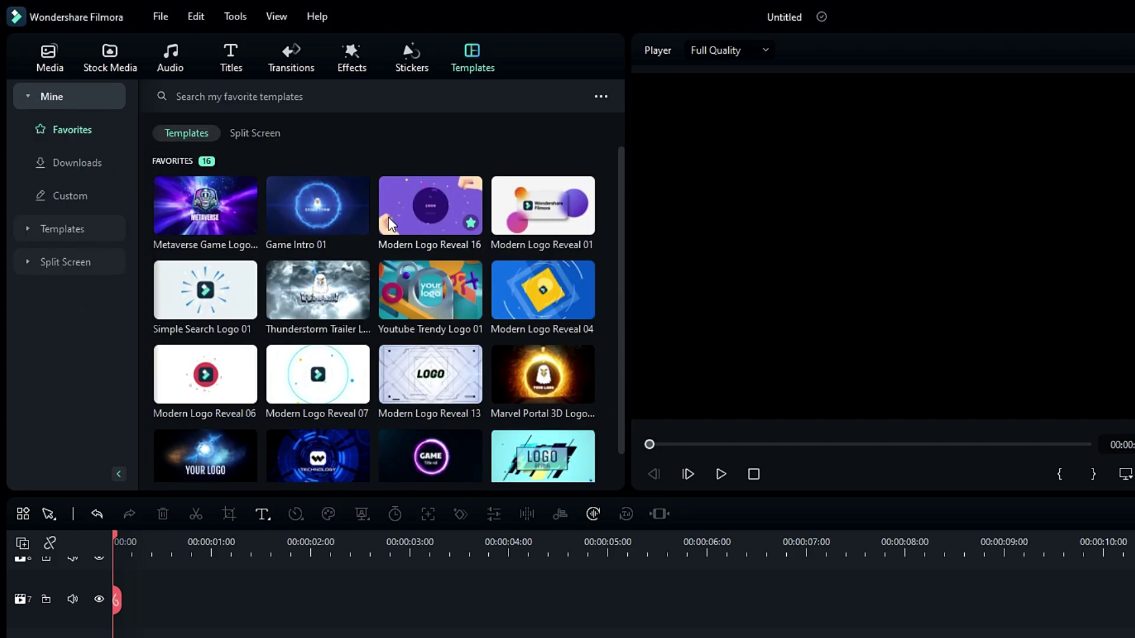
scroll(358, 219, "down", 1)
scroll(172, 210, "up", 1)
left_click(77, 162)
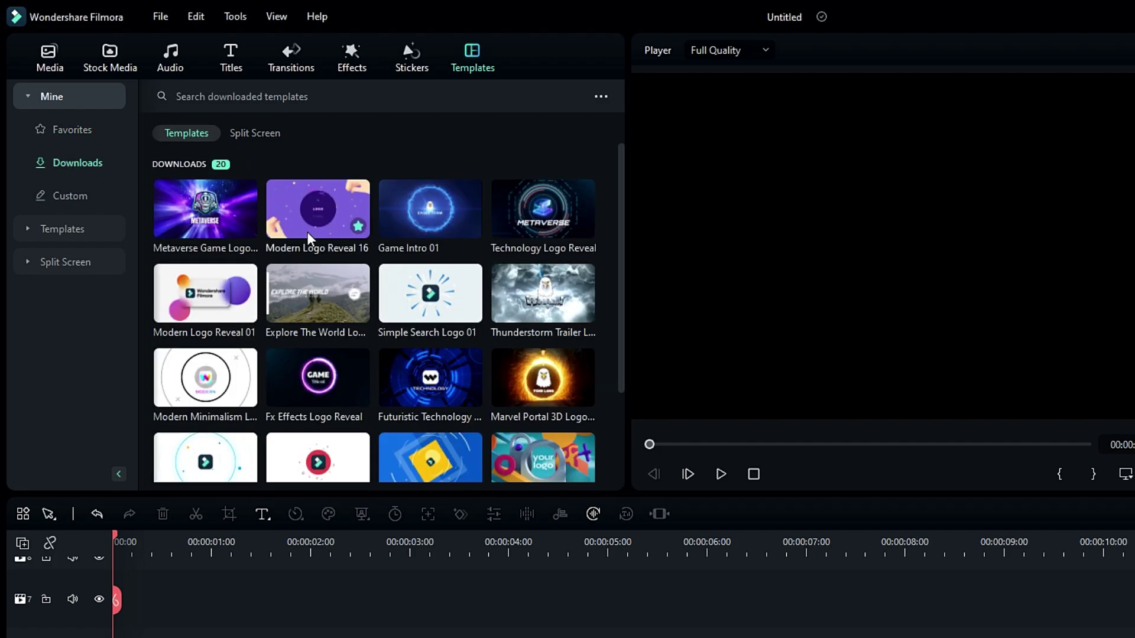
scroll(541, 302, "down", 2)
scroll(340, 408, "up", 3)
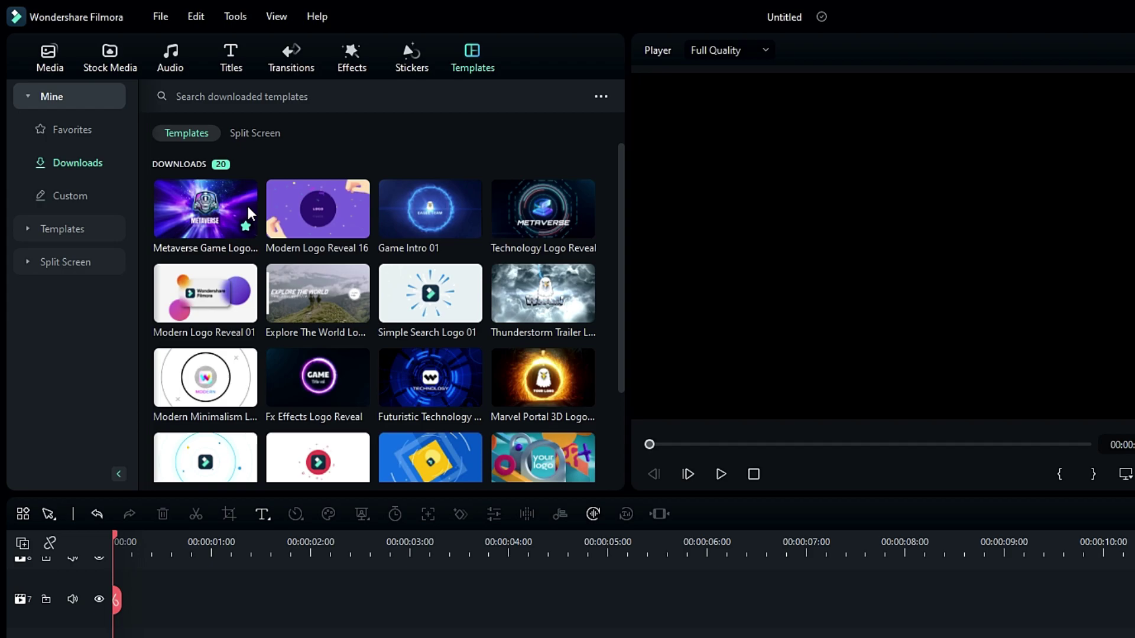
- Add the Metaverse Game Logo template to the timeline and scrub through its 15-second astronaut reveal
left_click_drag(248, 213, 124, 637)
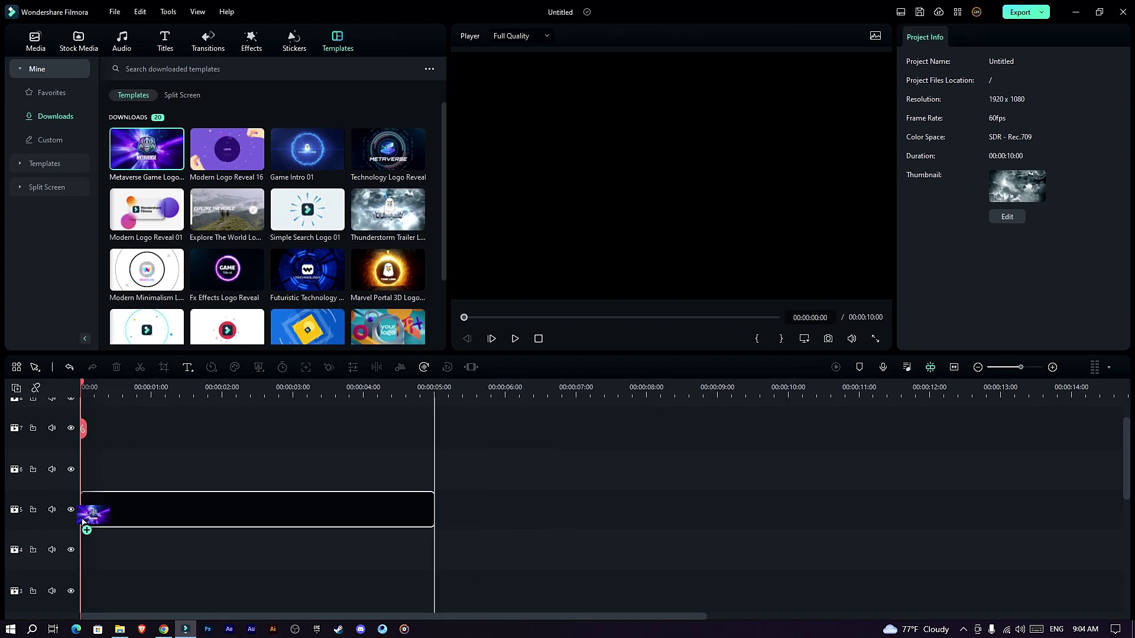
left_click_drag(83, 522, 77, 517)
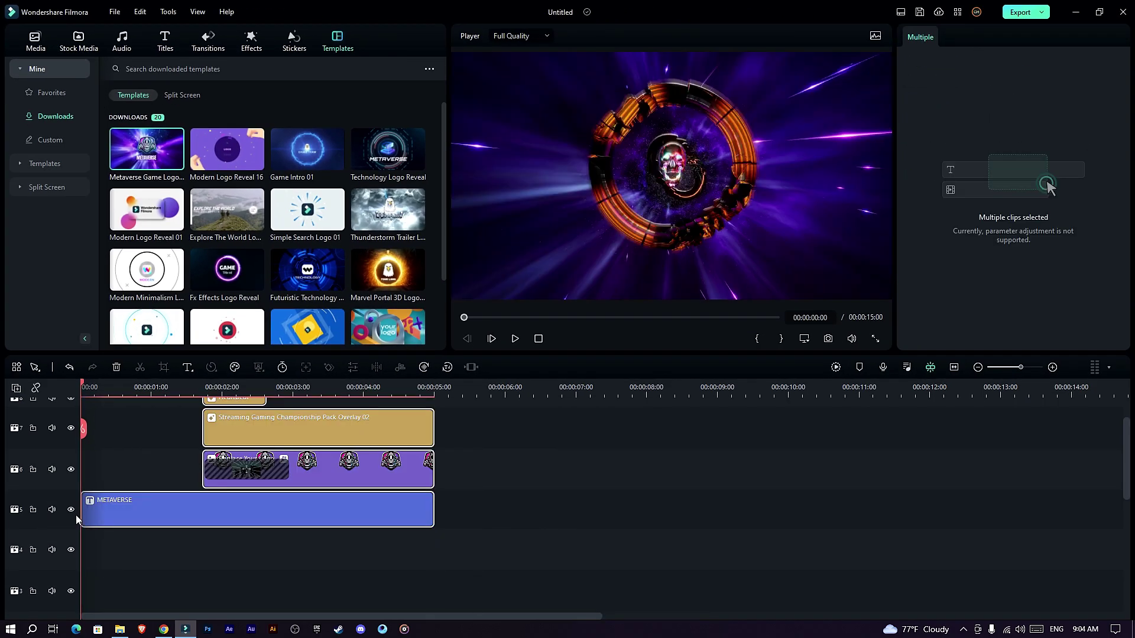
scroll(389, 390, "up", 3)
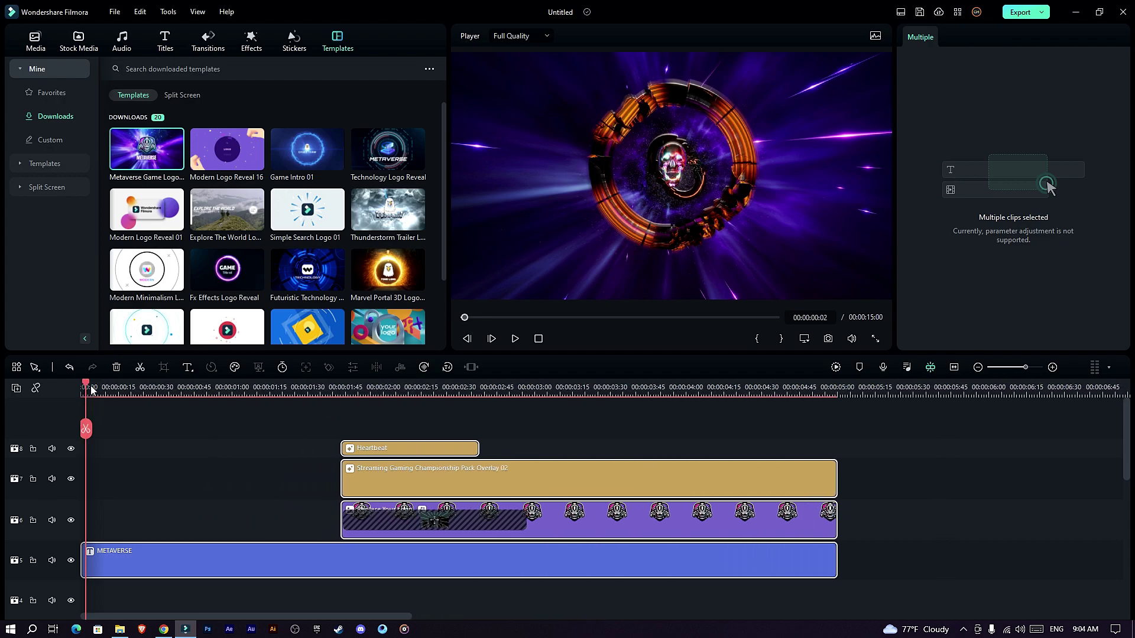
left_click_drag(92, 390, 578, 419)
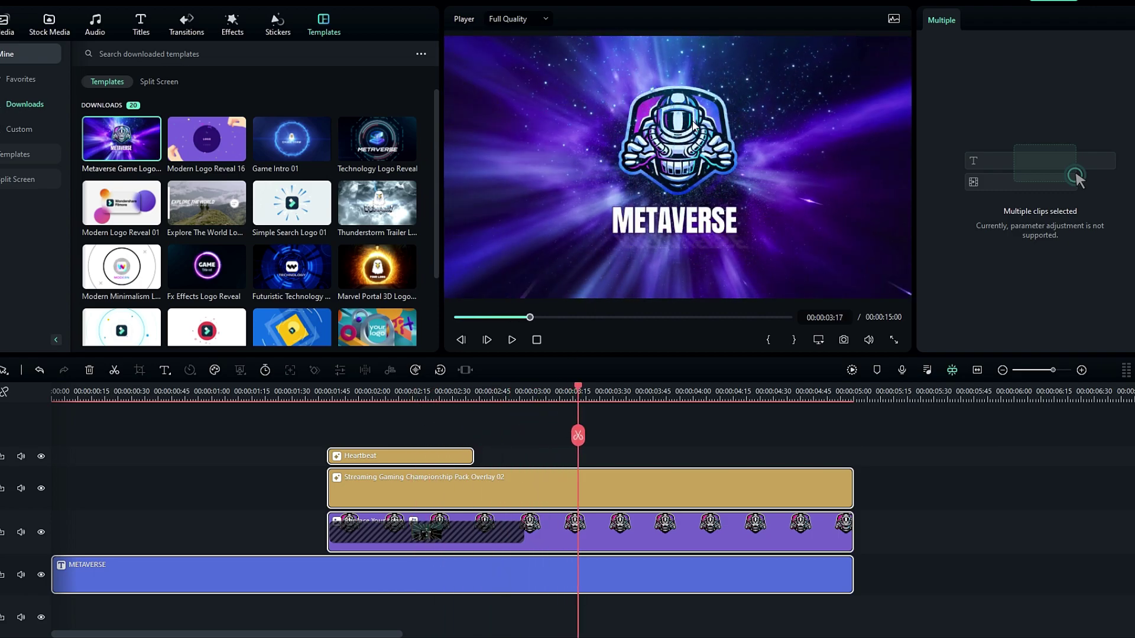
- Replace the astronaut placeholder with the Skull image at 93.67% scale and Y 51.20
left_click(10, 33)
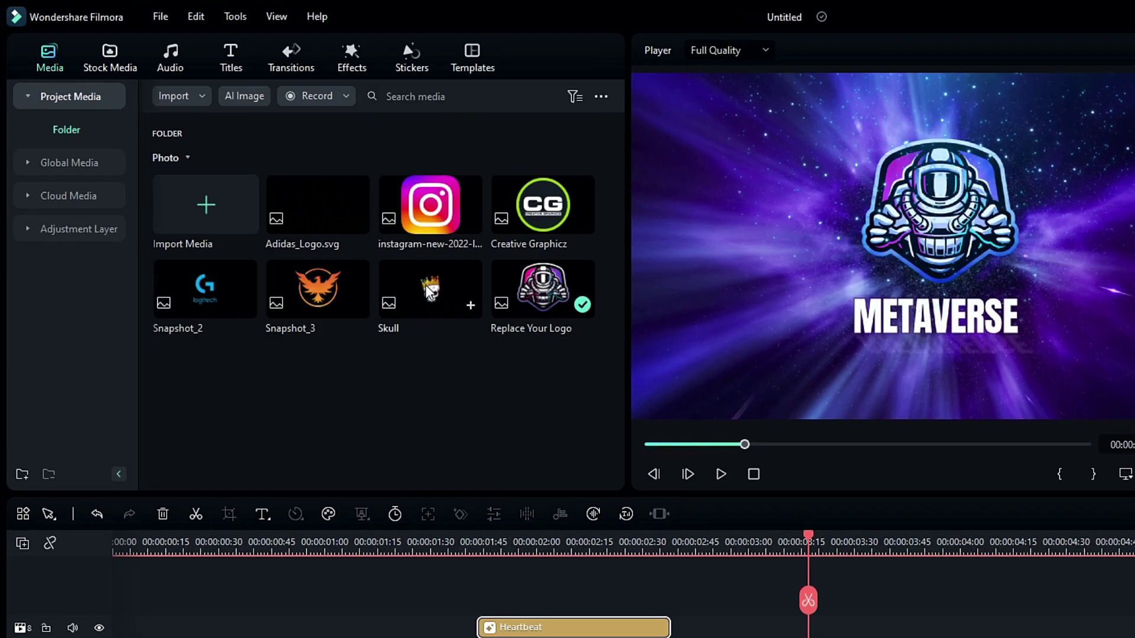
left_click_drag(425, 285, 769, 637)
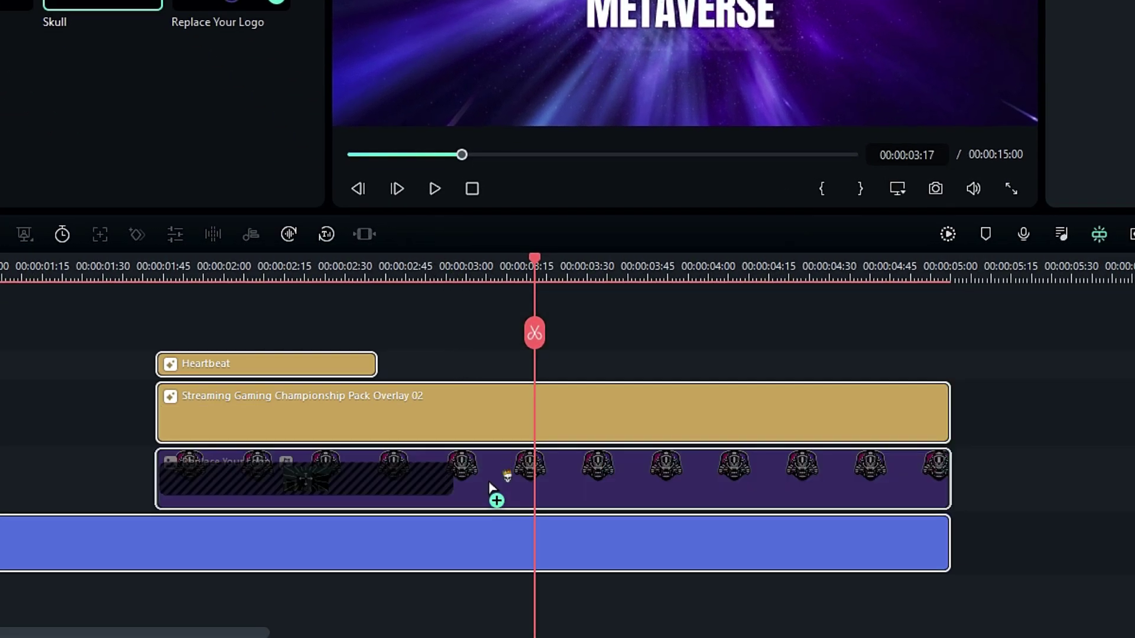
key("alt")
left_click_drag(485, 486, 490, 472)
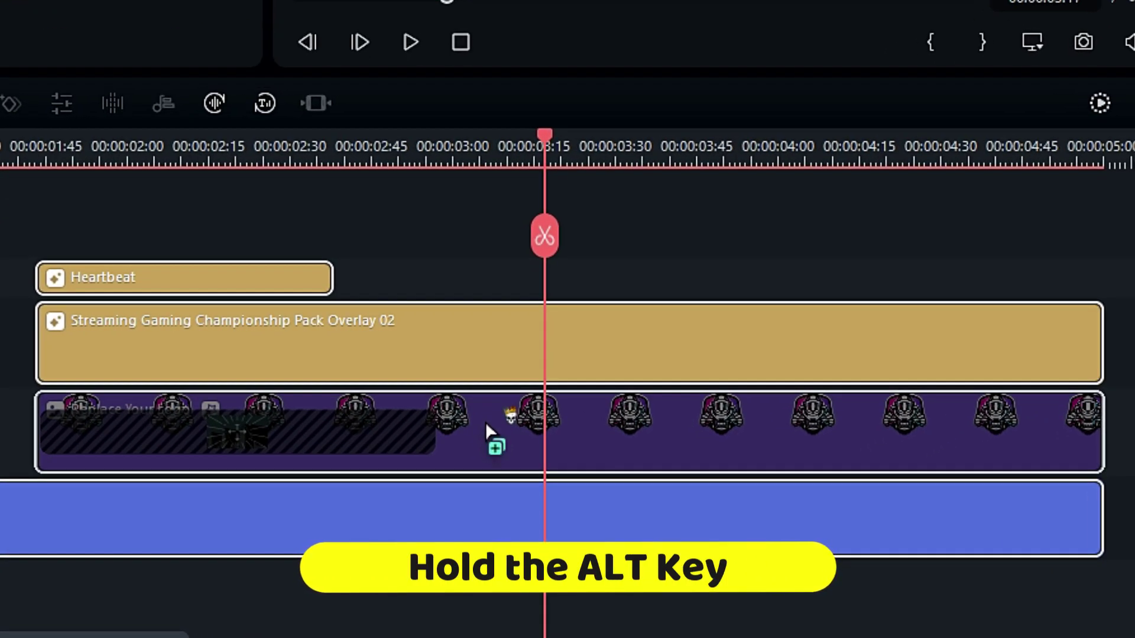
left_click_drag(485, 421, 486, 423)
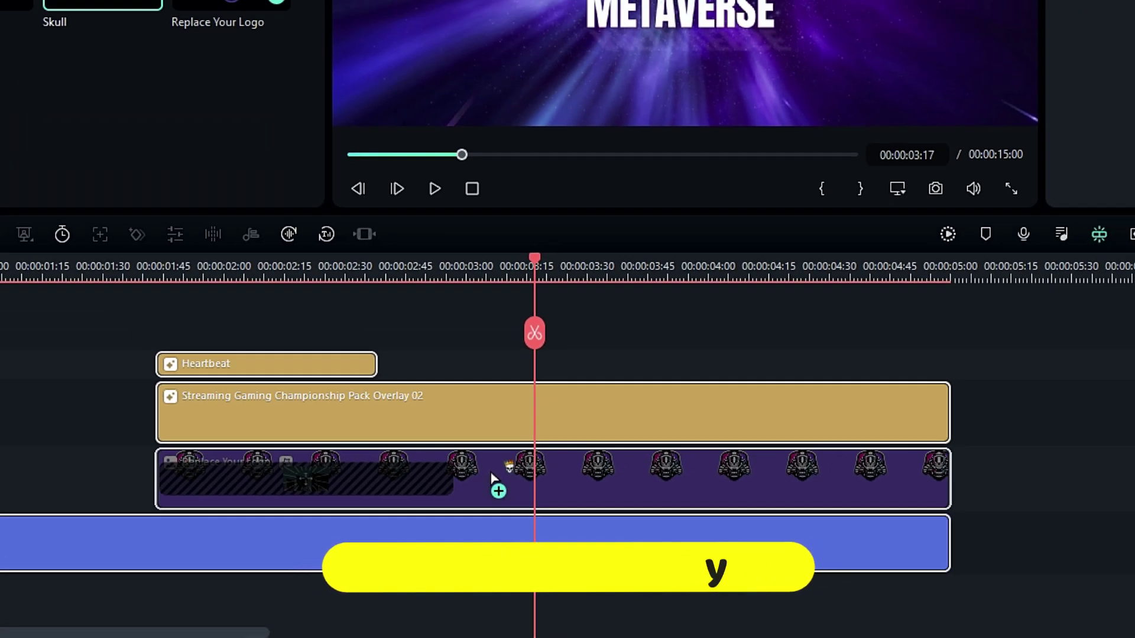
left_click_drag(490, 477, 492, 478)
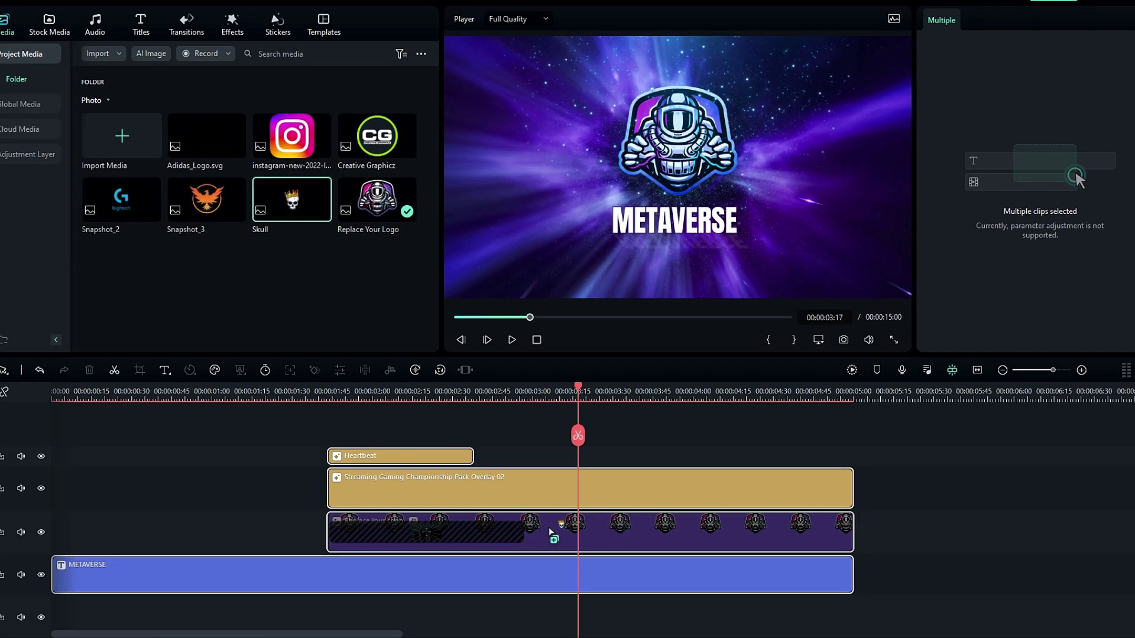
left_click_drag(544, 525, 545, 526)
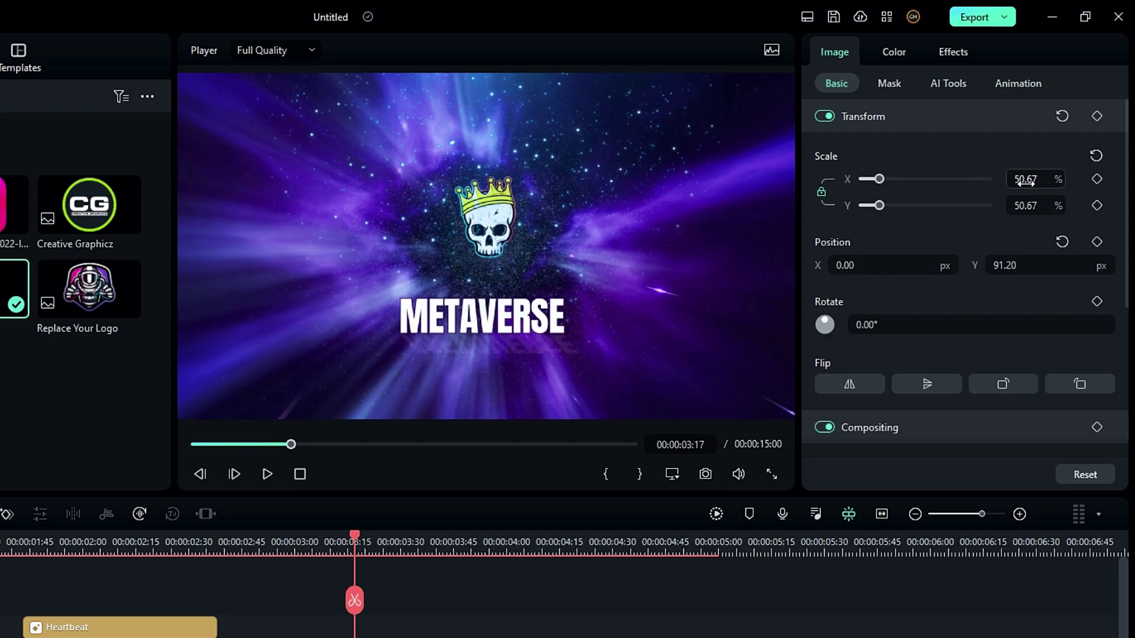
left_click_drag(976, 117, 985, 116)
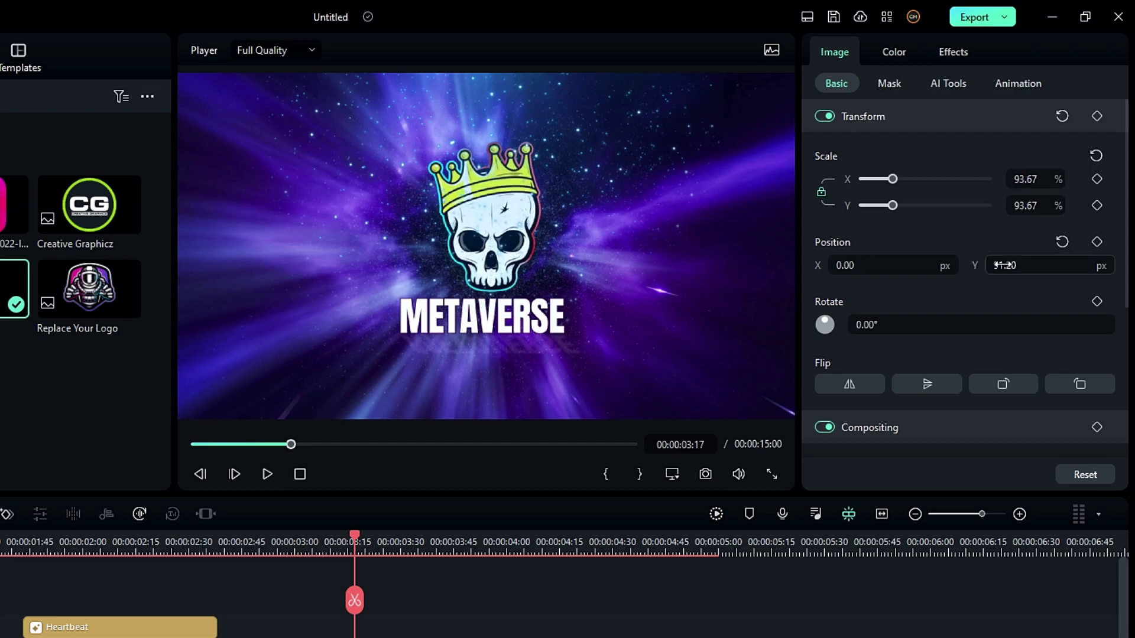
key("Return")
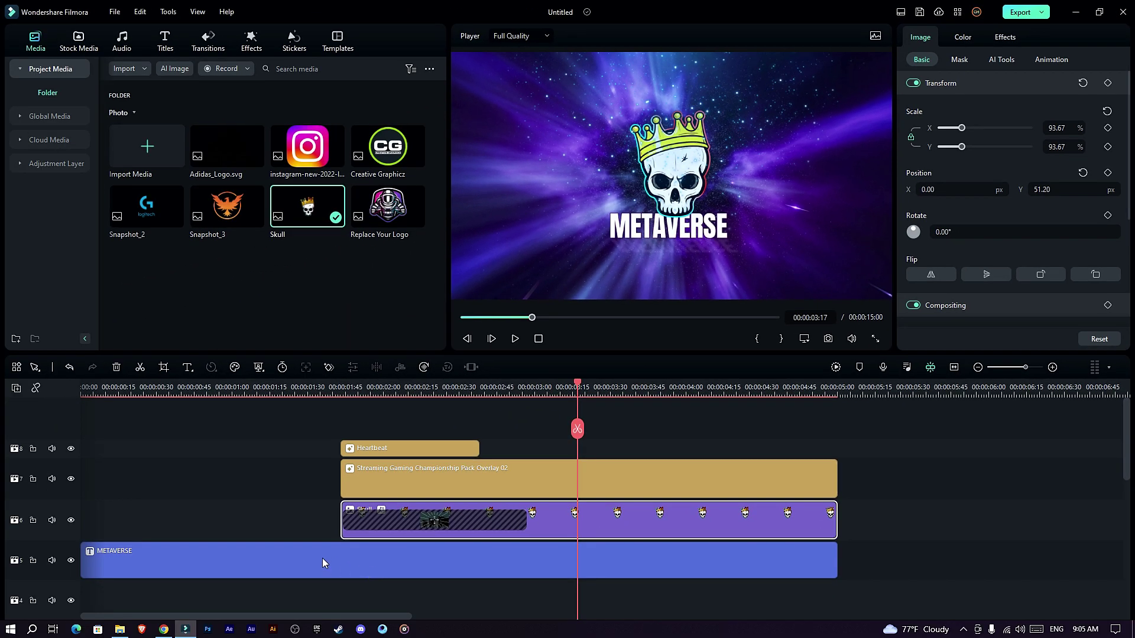
- Retype the METAVERSE title as 'SKULL GAMING' in smaller text
left_click(500, 545)
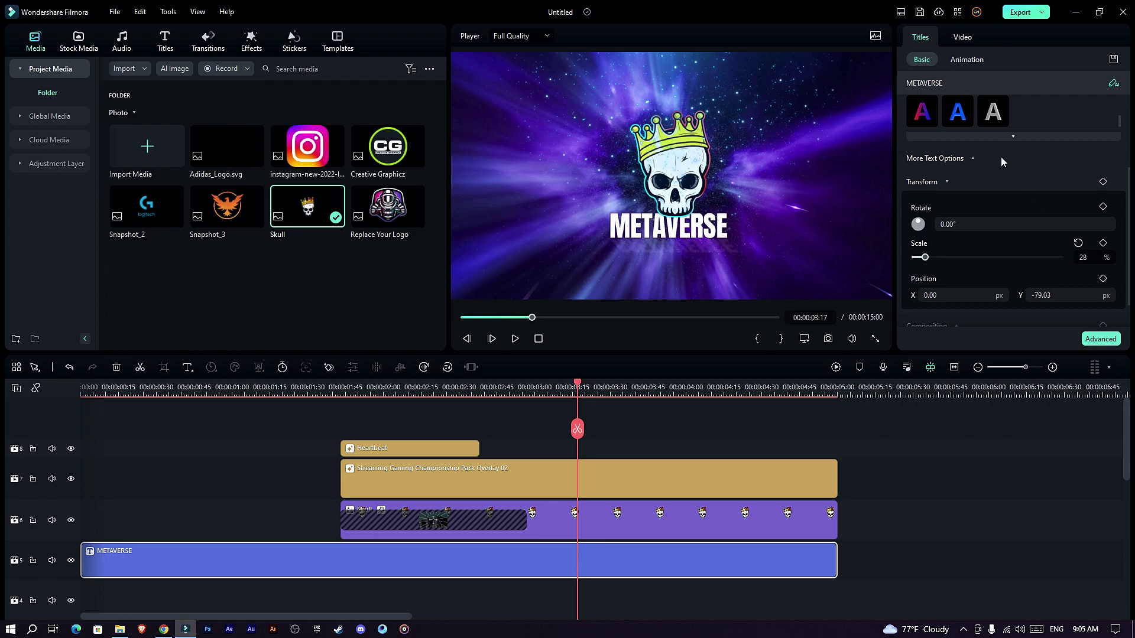
scroll(1003, 161, "up", 5)
left_click_drag(948, 164, 920, 164)
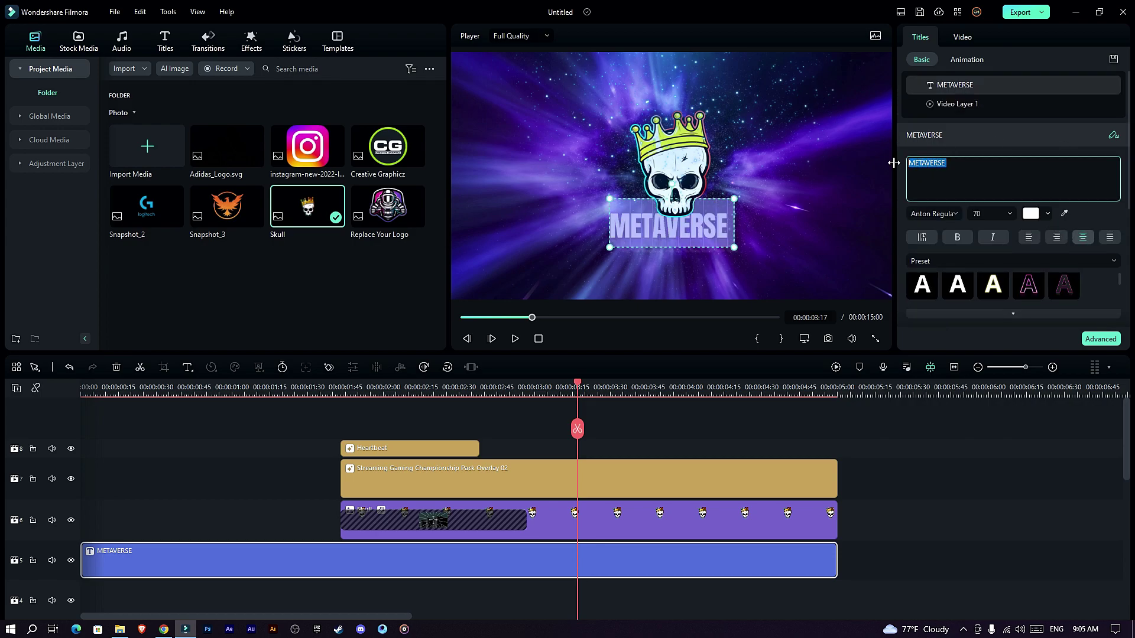
type("SKULL GAMINFG")
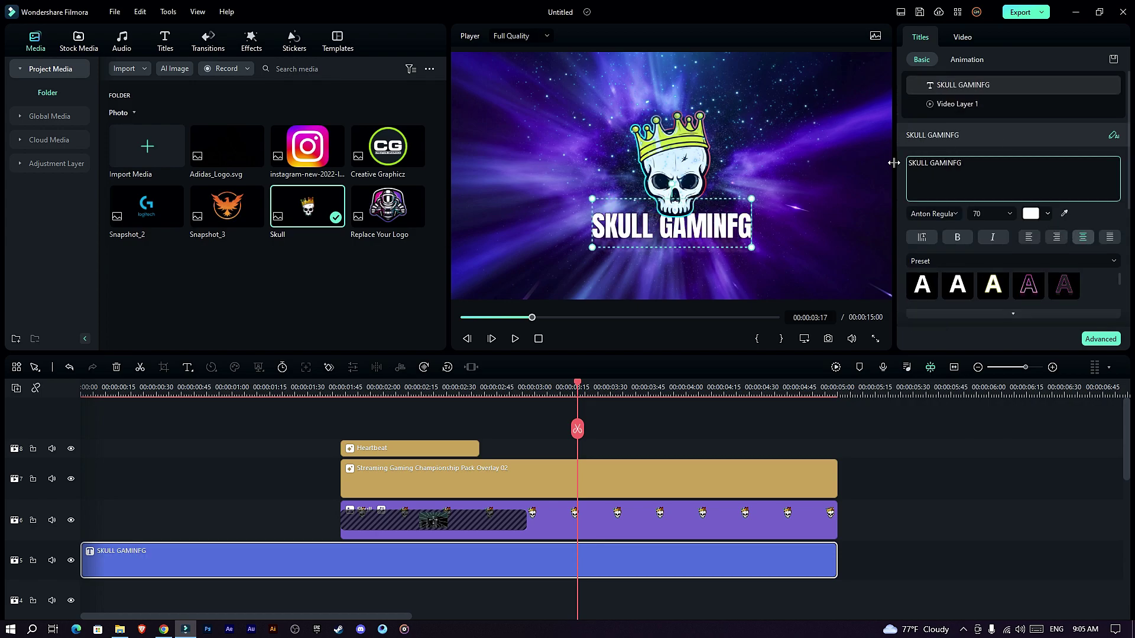
key("BackSpace")
key("BackSpace")
type("G")
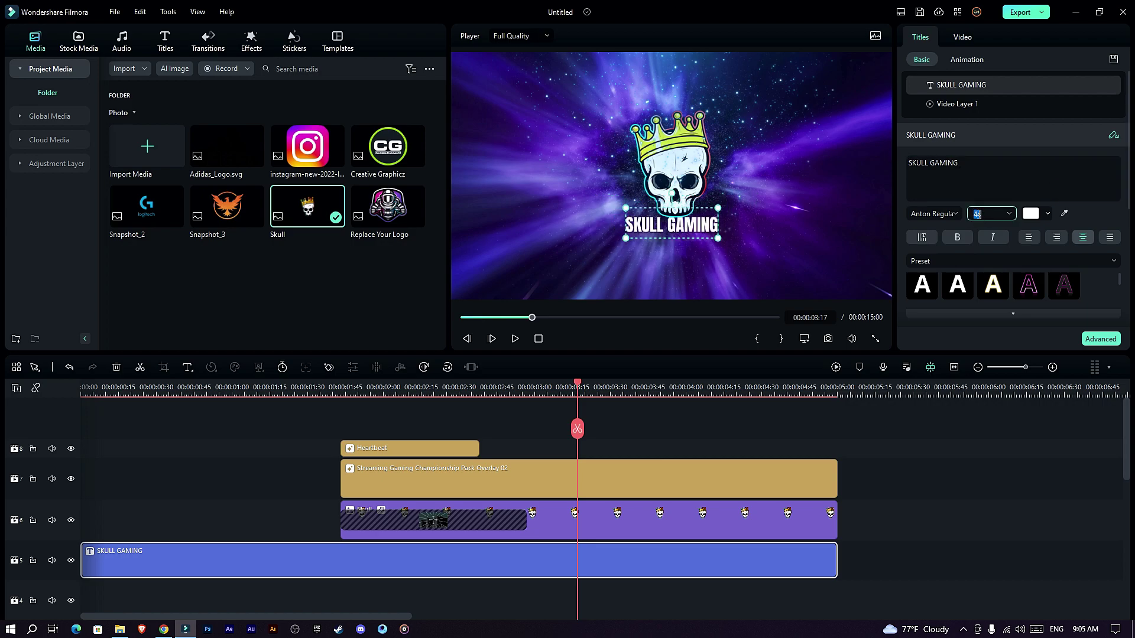
scroll(1005, 237, "down", 5)
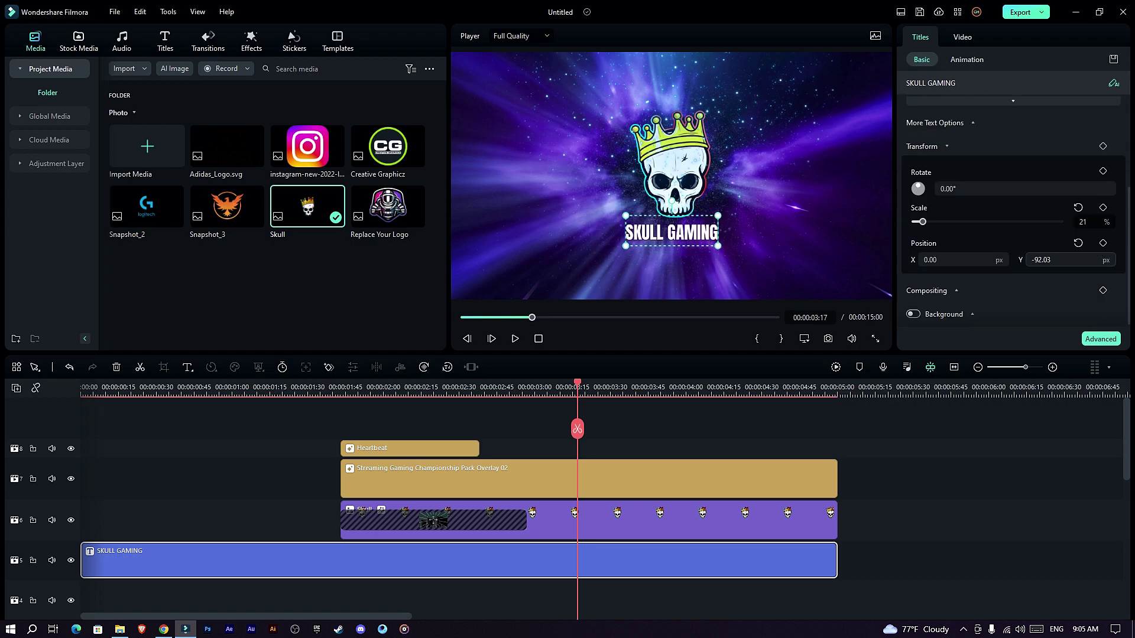
- Play back the skull intro, then add the Futuristic Technology template to a fresh timeline
left_click(919, 435)
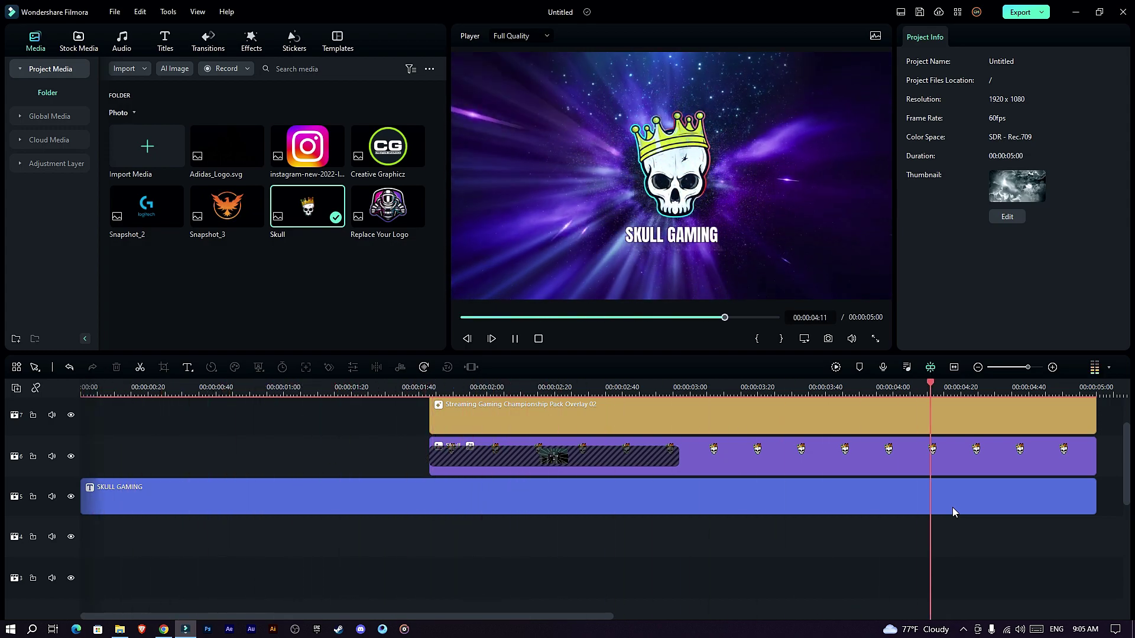
key("space")
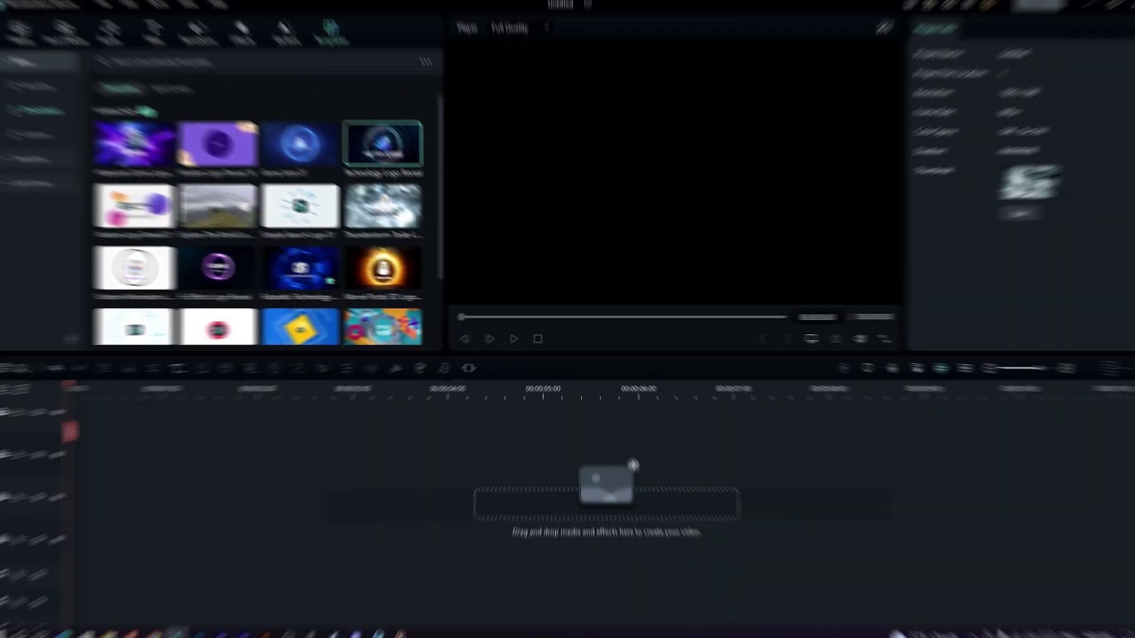
left_click_drag(300, 269, 60, 562)
- Preview the Technology template, stop at 00:00:03:34 on the TECHNOLOGY logo, and list project media
scroll(495, 413, "up", 1)
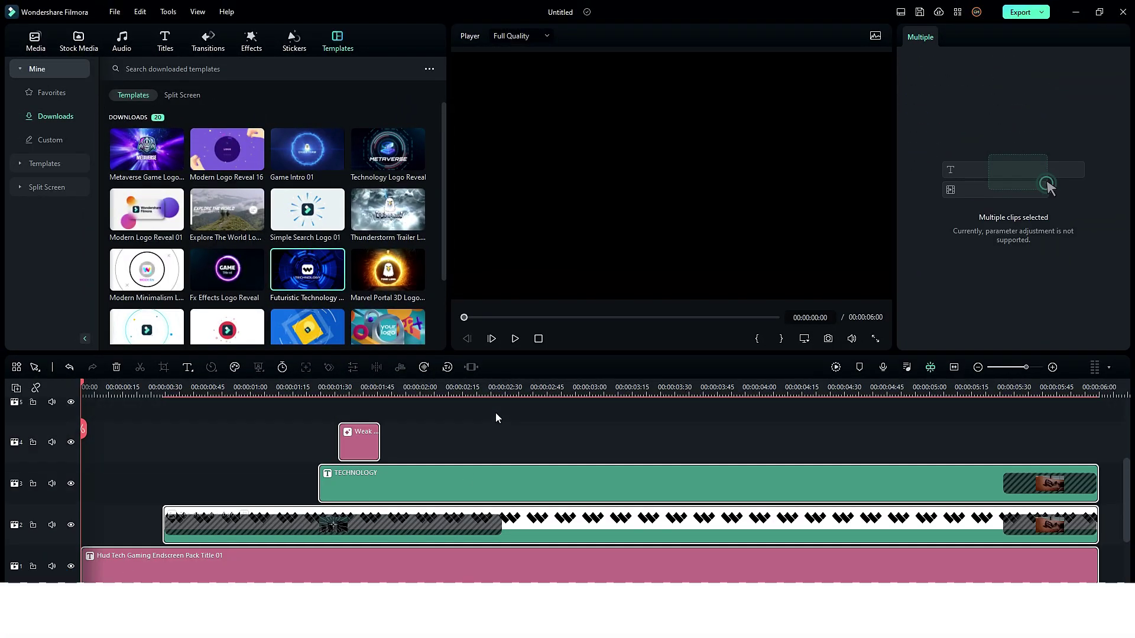
key("space")
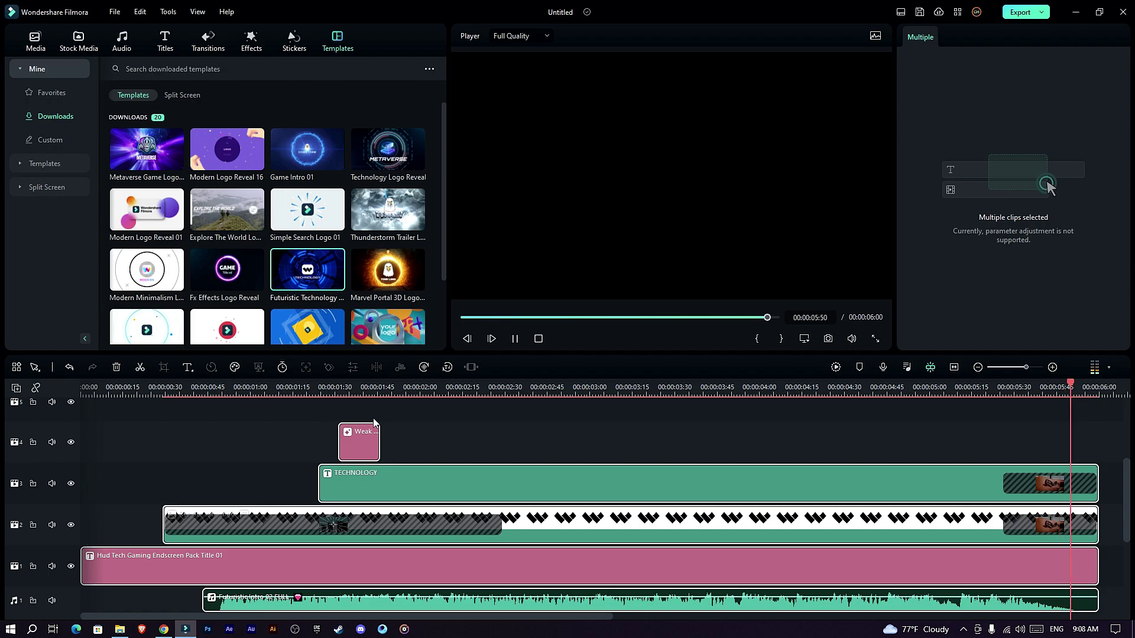
left_click_drag(484, 395, 686, 395)
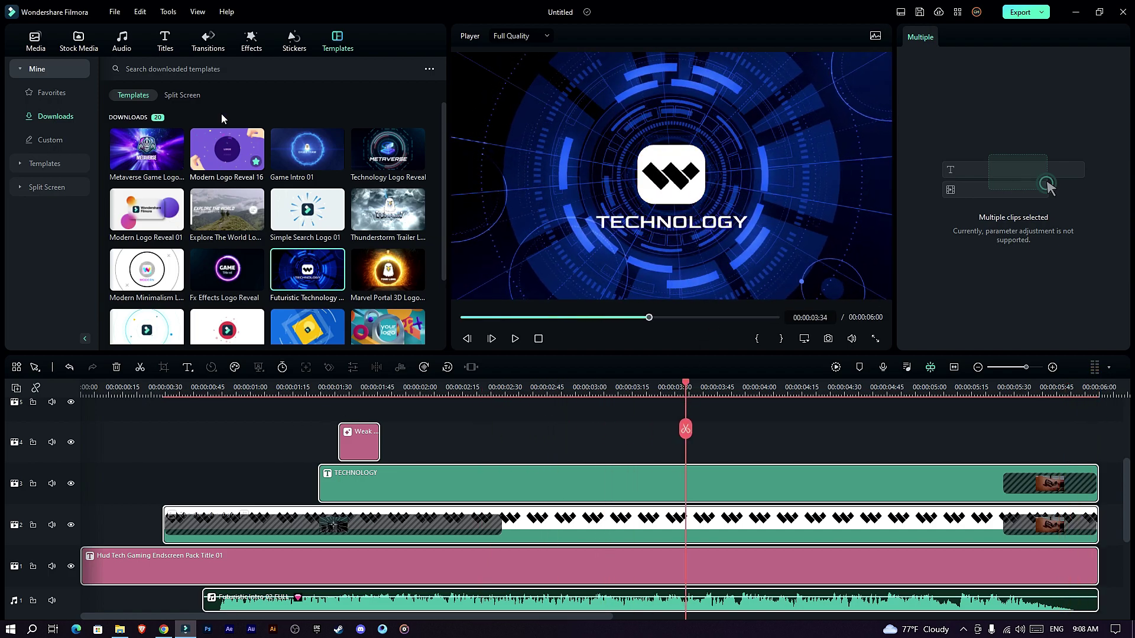
left_click(38, 40)
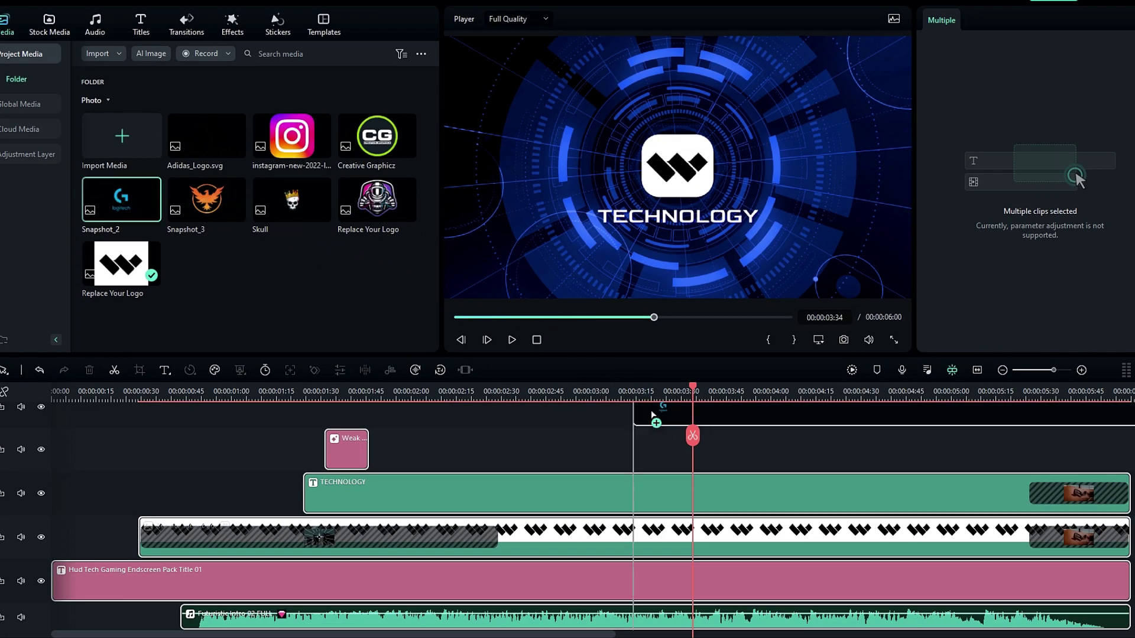
- Swap the template's W logo for Snapshot_2's Logitech logo, positioned at X -219, Y -68.58
left_click_drag(654, 418, 595, 528)
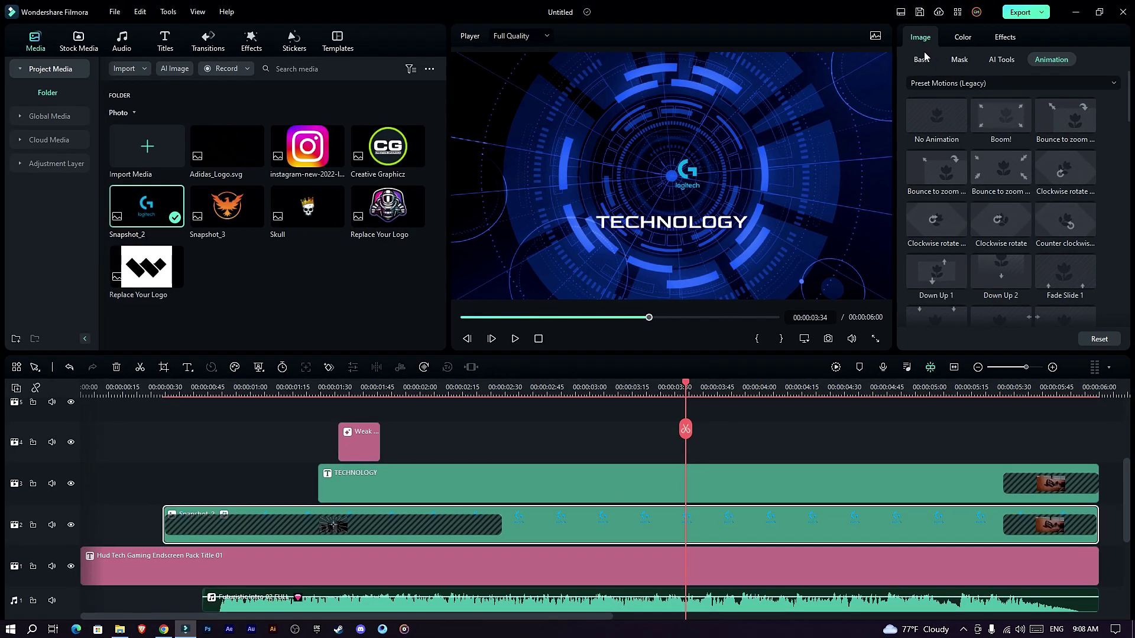
left_click(921, 59)
left_click_drag(981, 190, 962, 192)
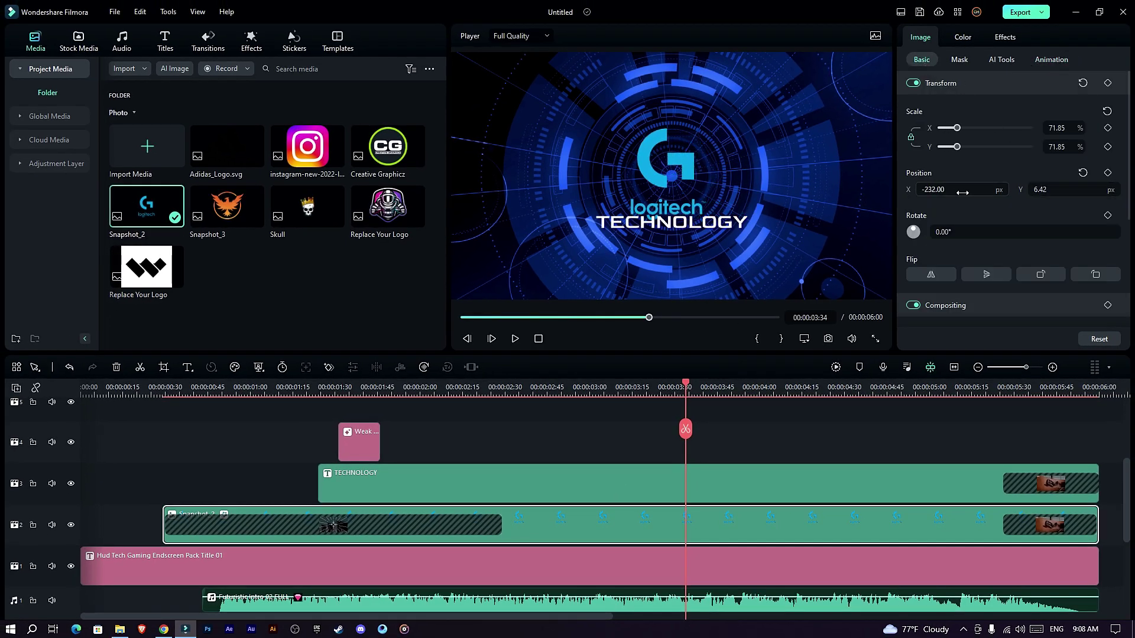
left_click_drag(1110, 189, 1094, 190)
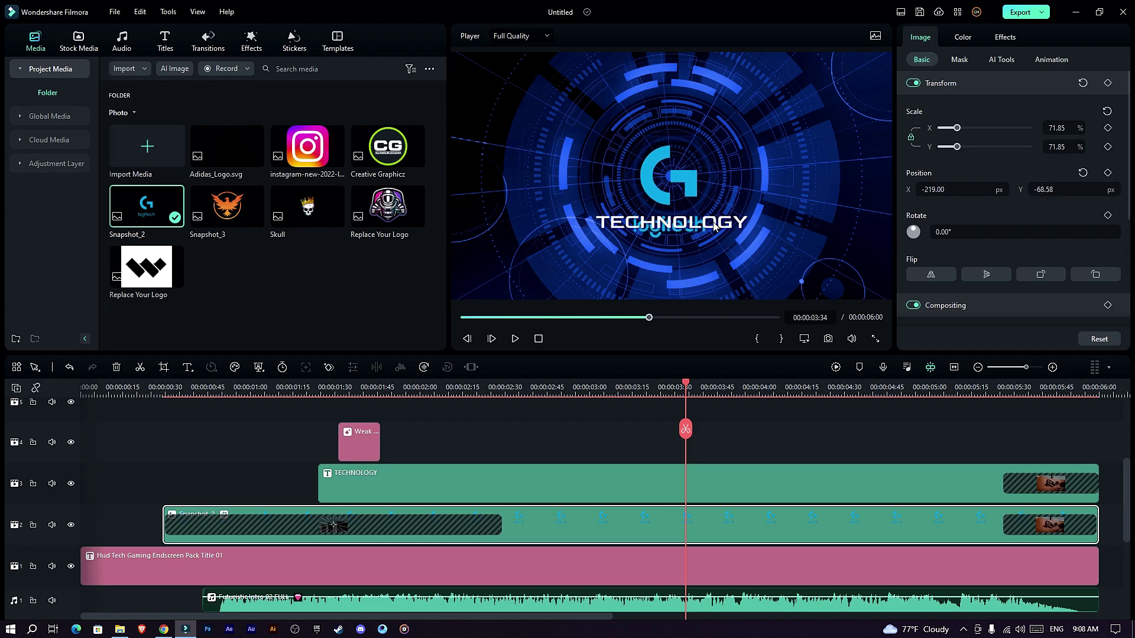
- Hide the TECHNOLOGY title on track 3 and review the Logitech logo's colour settings
left_click(71, 484)
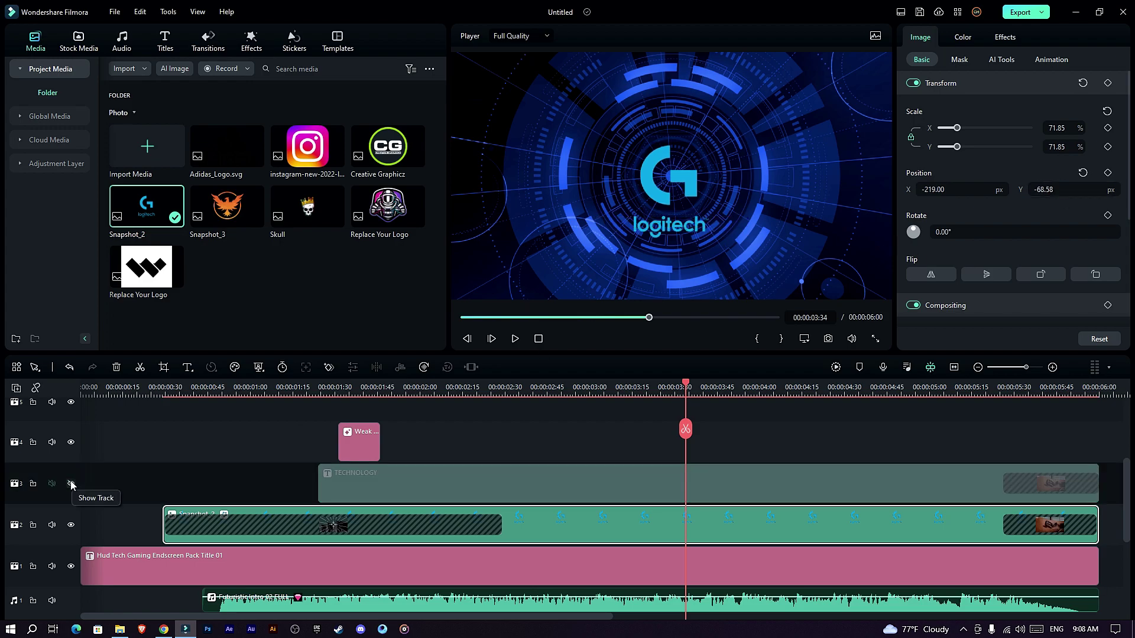
left_click(964, 36)
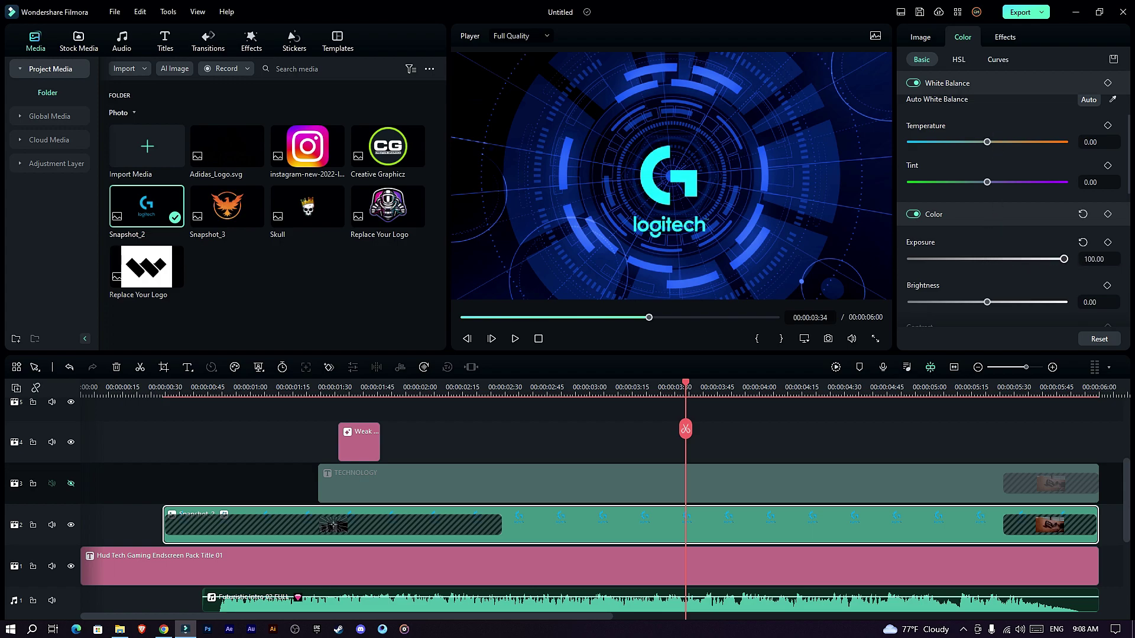
left_click(920, 39)
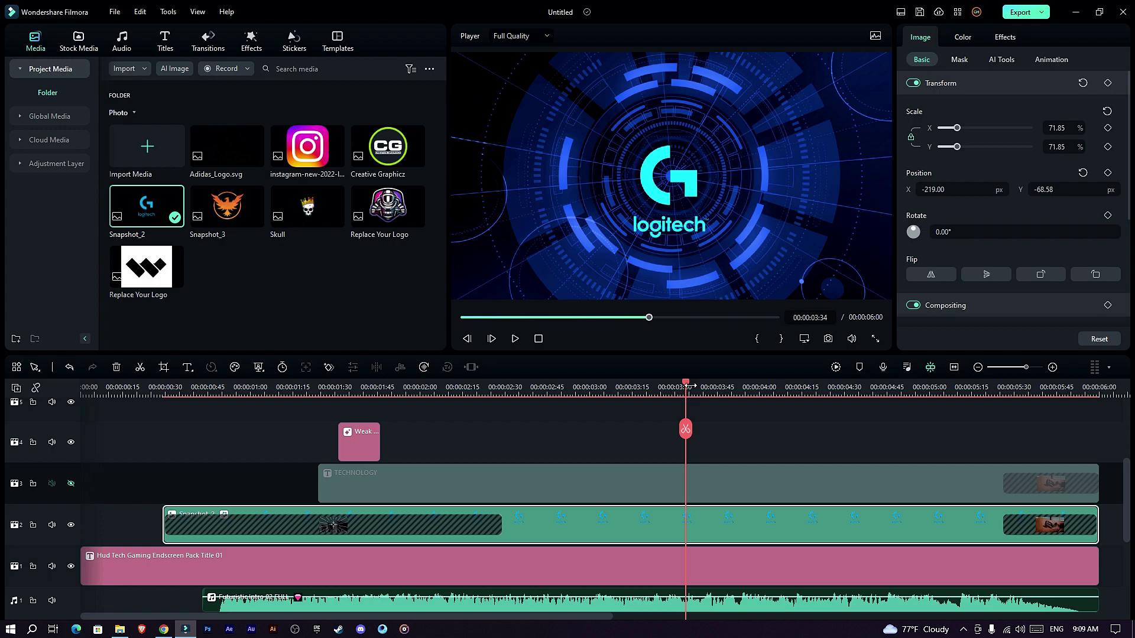
left_click_drag(685, 426, 38, 425)
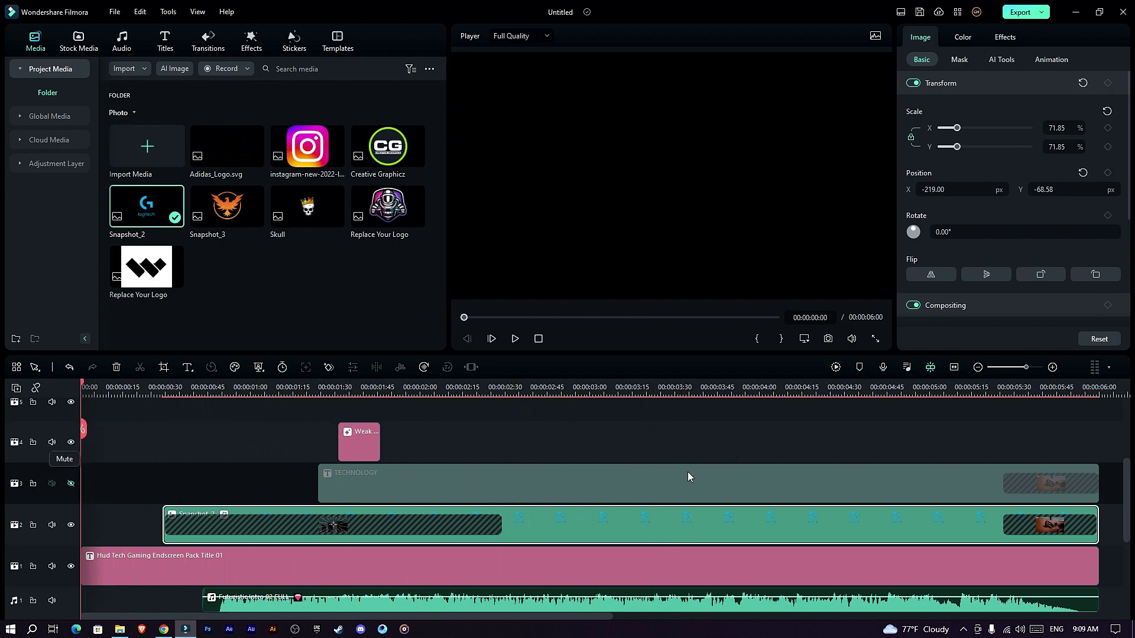
key("space")
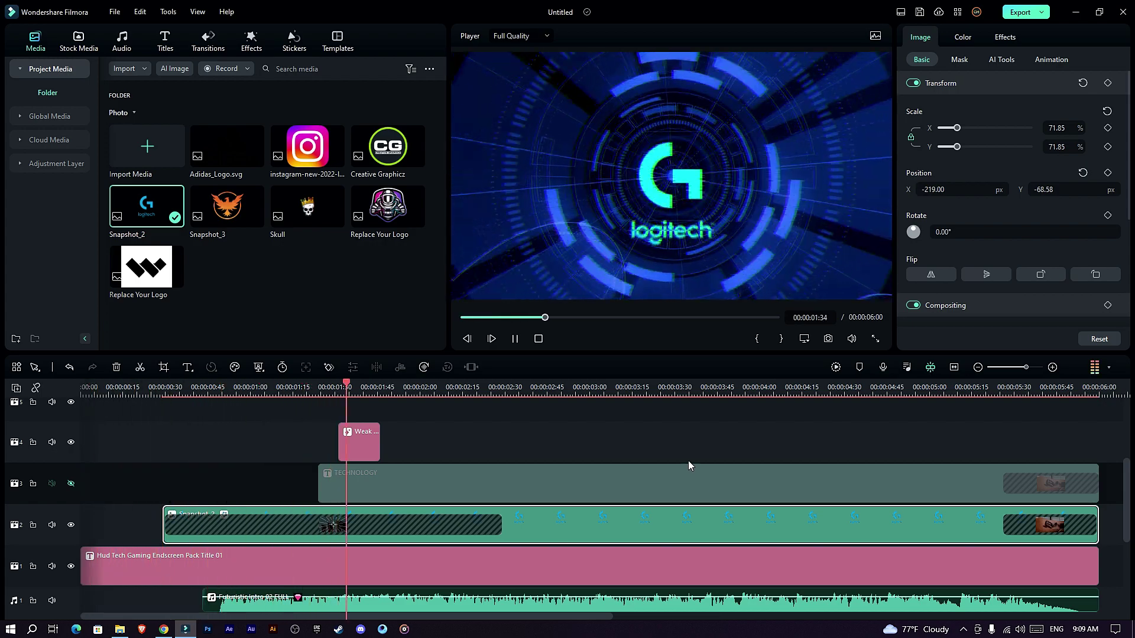